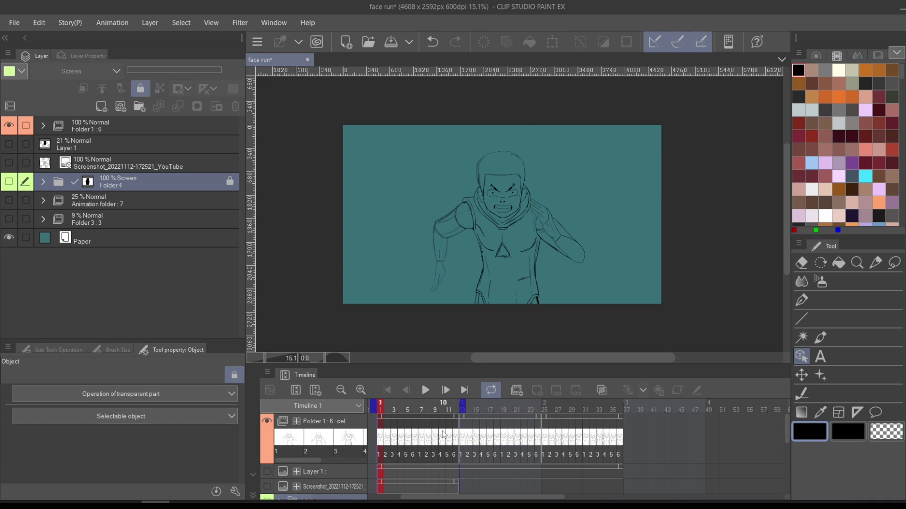
Check the canvas resolution without changes, then keep the animation's frame rate at 12 fps
key("ctrl+alt+i")
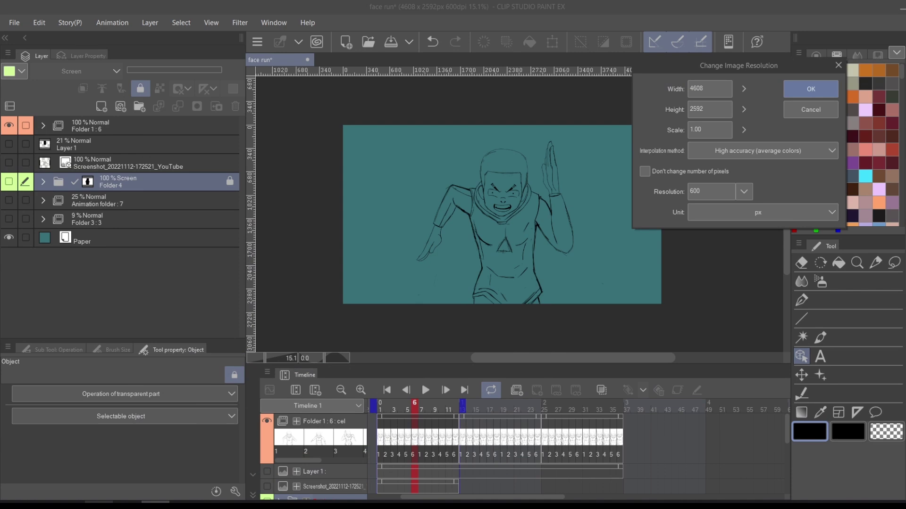
key("Escape")
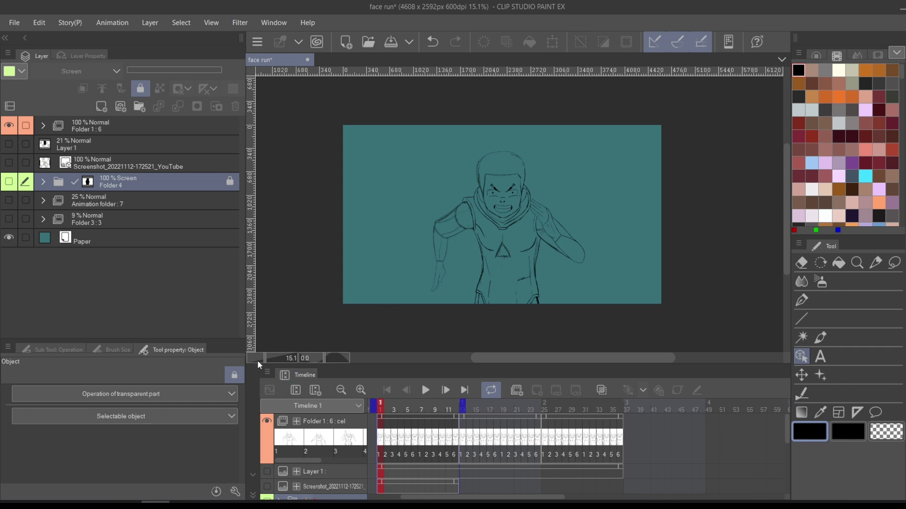
left_click(267, 374)
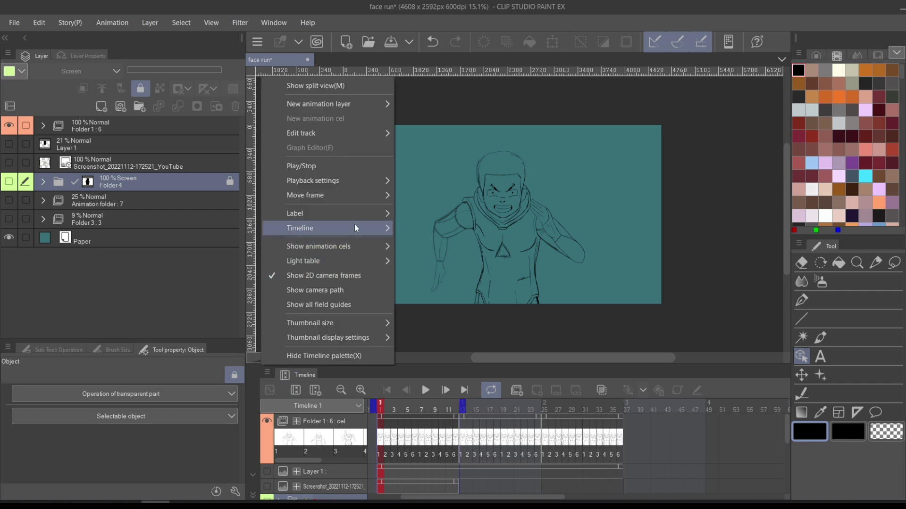
mouse_move(356, 226)
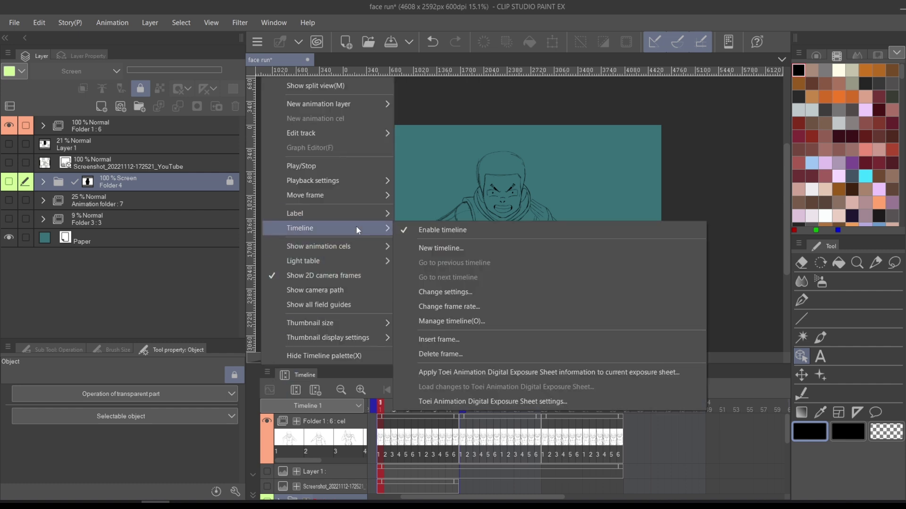
left_click(480, 307)
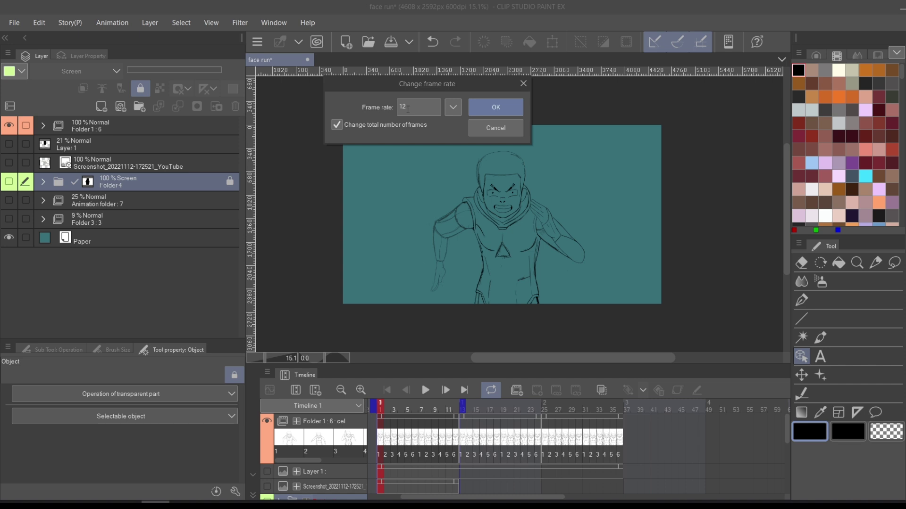
left_click(491, 105)
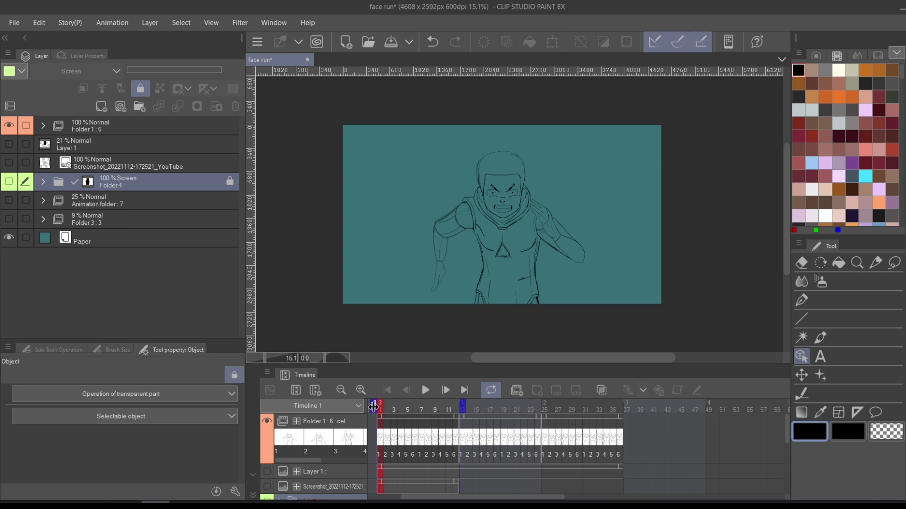
Play back the running animation on the timeline to preview it
left_click(424, 390)
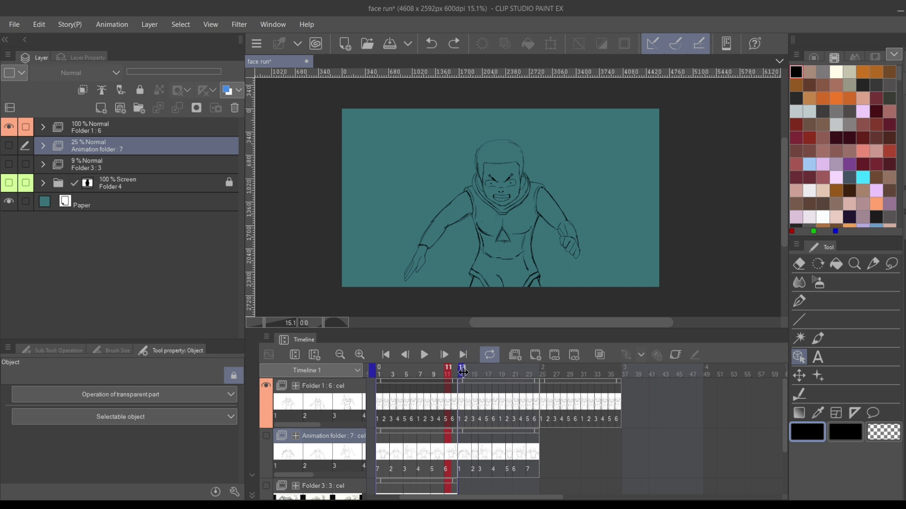
Extend playback to about frame 37, add a new folder, and drop in 'speed in clip_failsafe_0001.mp4'
mouse_move(463, 373)
left_mouse_down()
mouse_move(621, 375)
mouse_move(626, 384)
left_mouse_up()
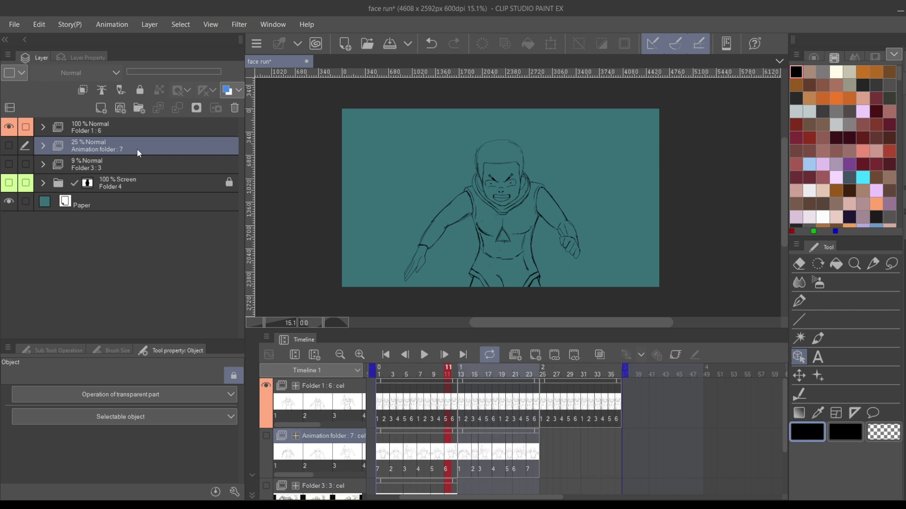
left_click(139, 111)
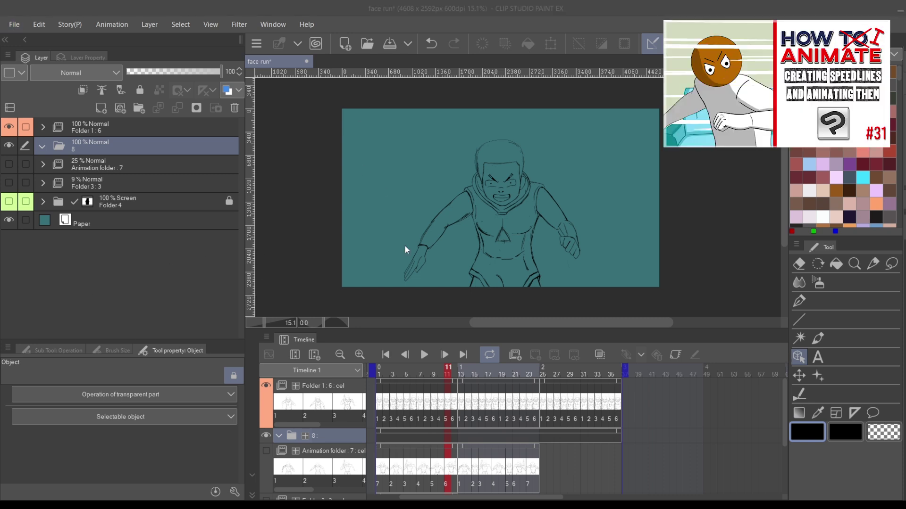
left_click_drag(425, 158, 426, 162)
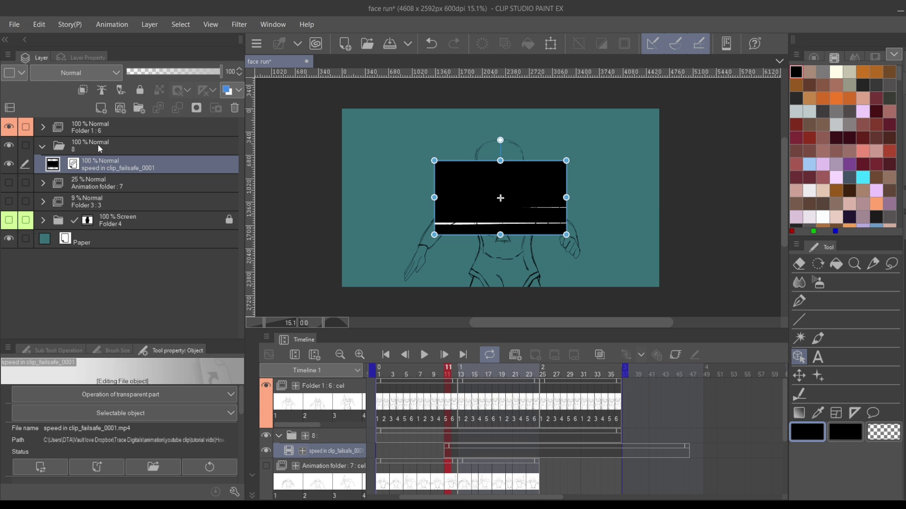
Rename folder 8 to 'speedlines' and set its blending mode to Screen
left_click(114, 149)
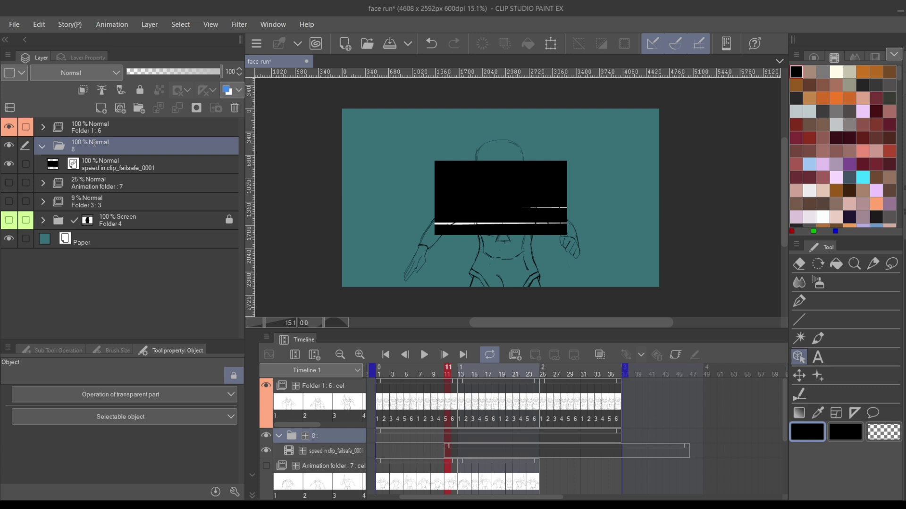
double_click(73, 149)
type("speedlines")
key("Return")
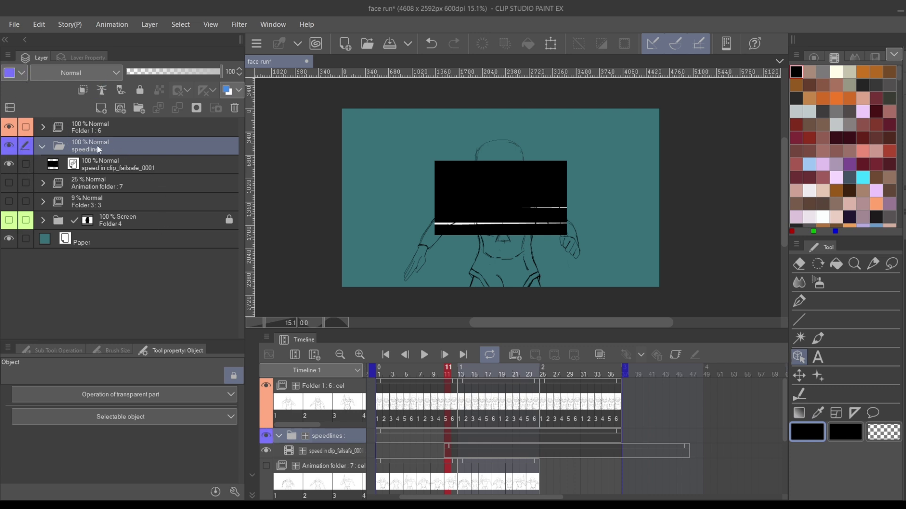
left_click(69, 71)
left_click(69, 194)
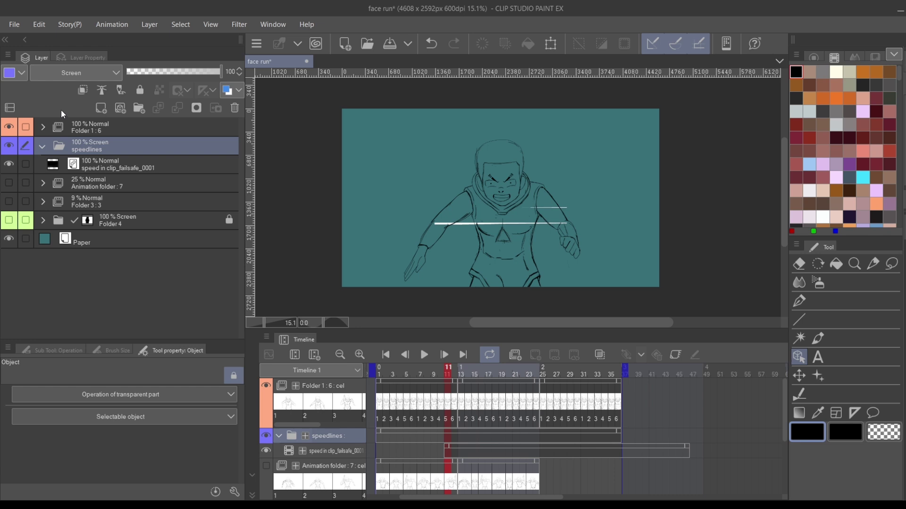
left_click(140, 125)
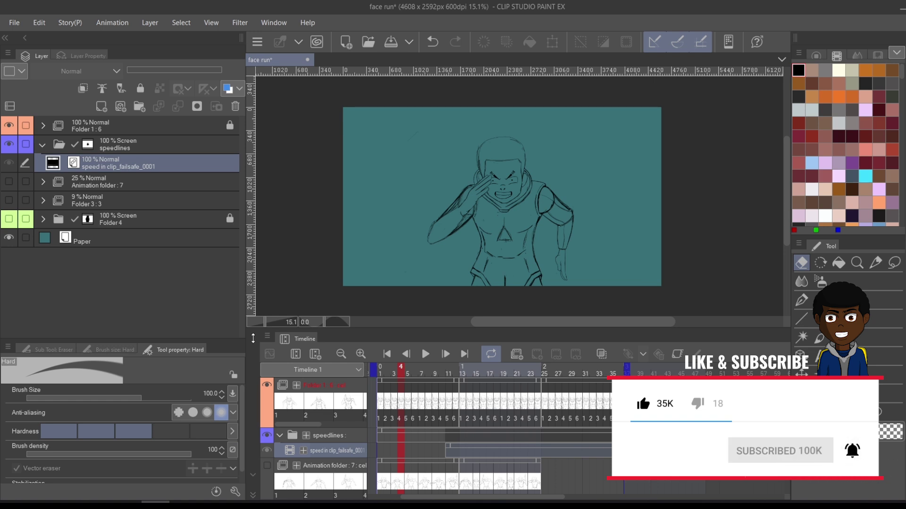
Scrub around frame 11 and move the speed-line clip earlier so it starts there
left_click(449, 371)
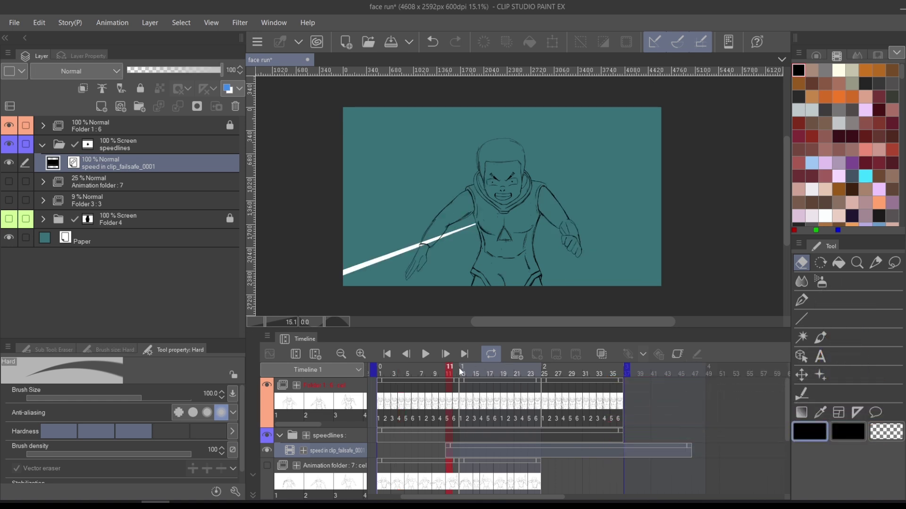
left_click_drag(460, 371, 449, 372)
left_click_drag(491, 447, 429, 448)
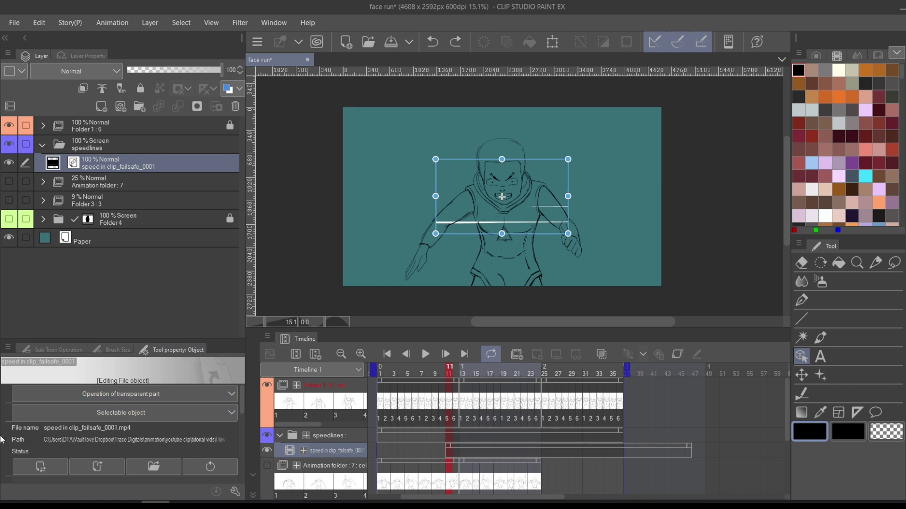
Shift the speed-line clip left so its white stroke crosses the chest and right arm
scroll(4, 438, "down", 3)
scroll(4, 438, "down", 3)
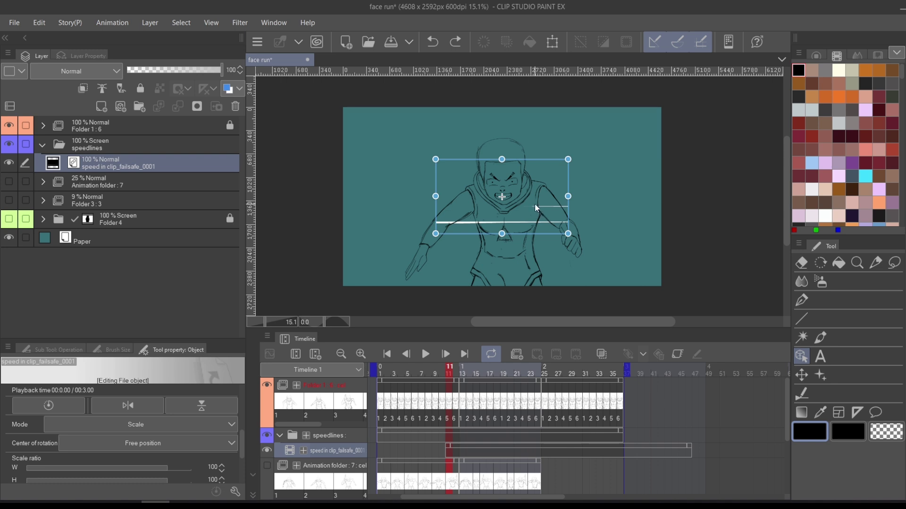
mouse_move(535, 208)
left_mouse_down()
mouse_move(460, 207)
mouse_move(468, 208)
left_mouse_up()
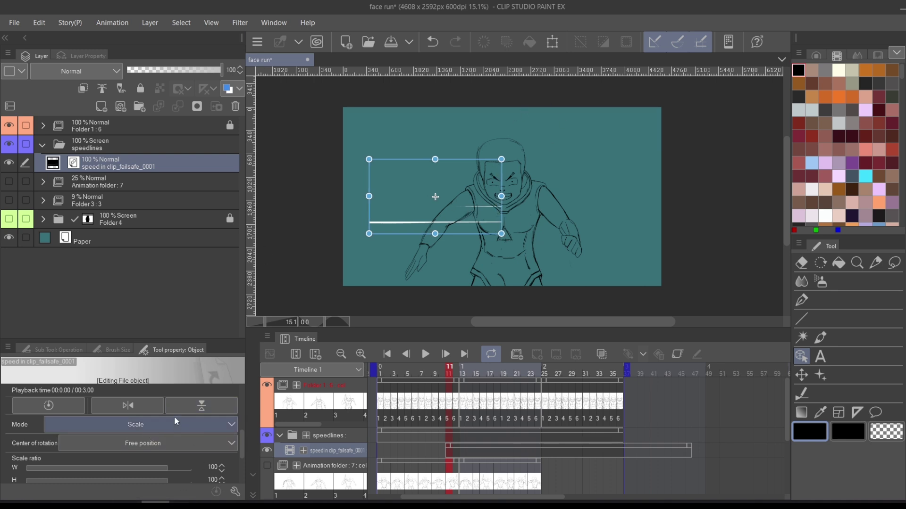
In Distort mode, spread the speed-line clip's left end upward and downward
left_click(160, 423)
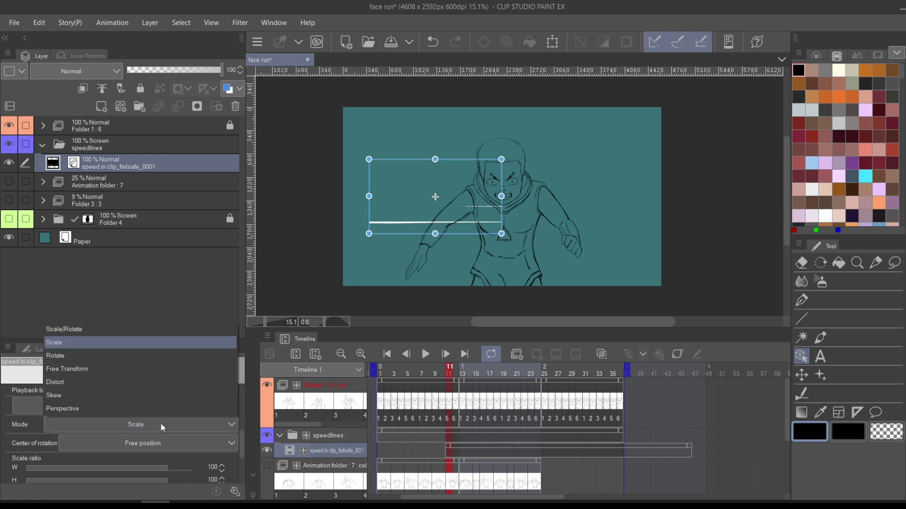
left_click(60, 383)
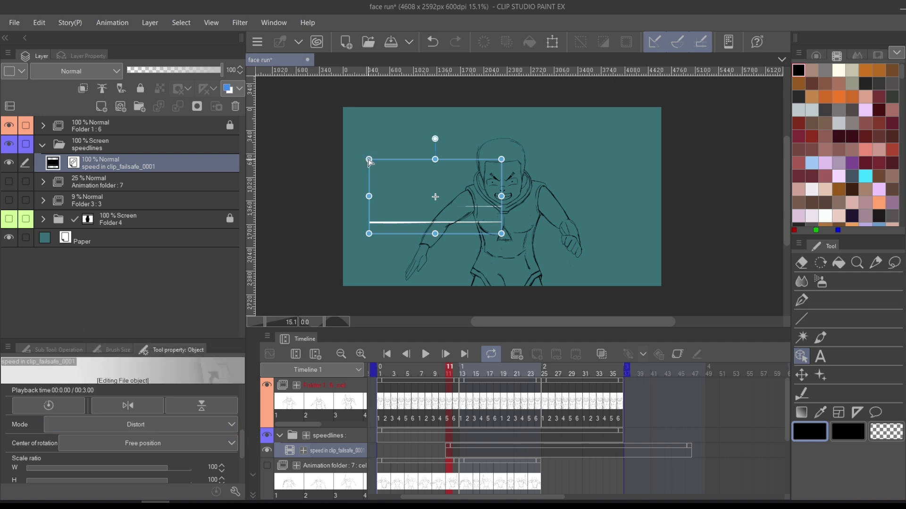
left_click_drag(369, 160, 369, 85)
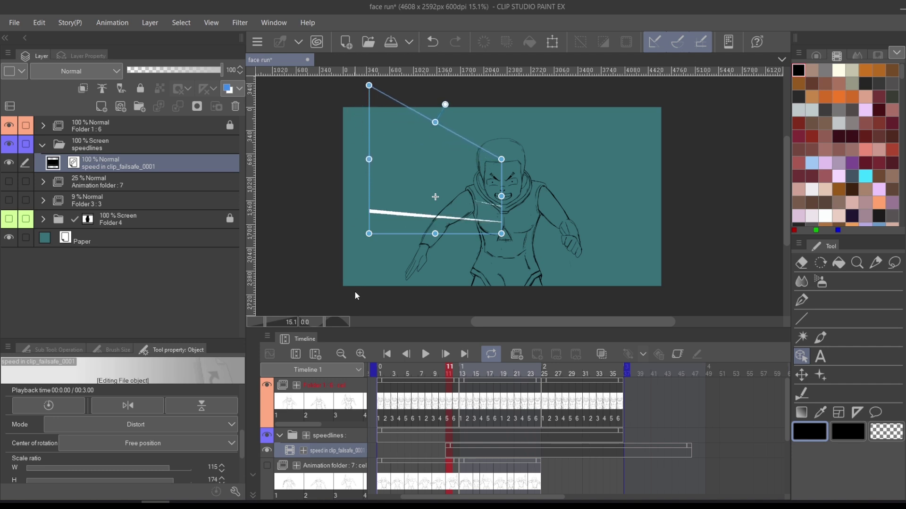
left_click_drag(368, 234, 369, 297)
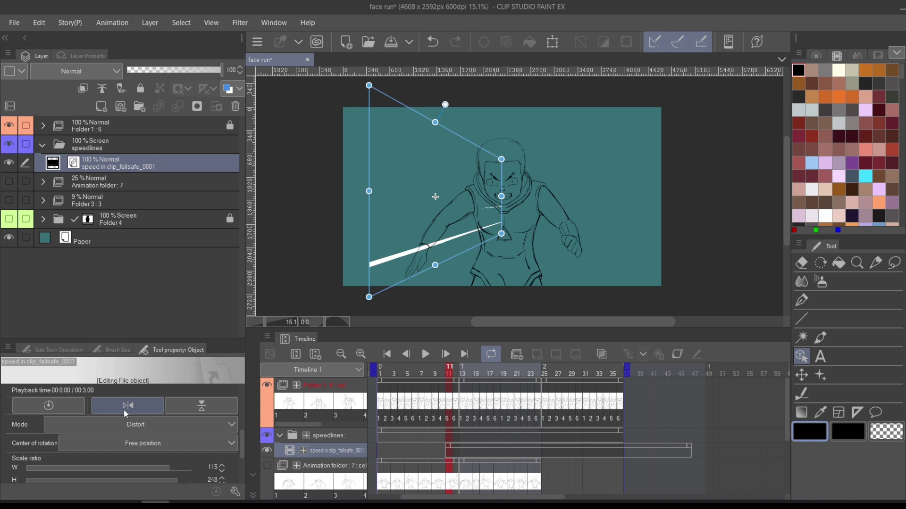
Scale the clip further left, then distort its narrow end up toward the character's chest
left_click(164, 426)
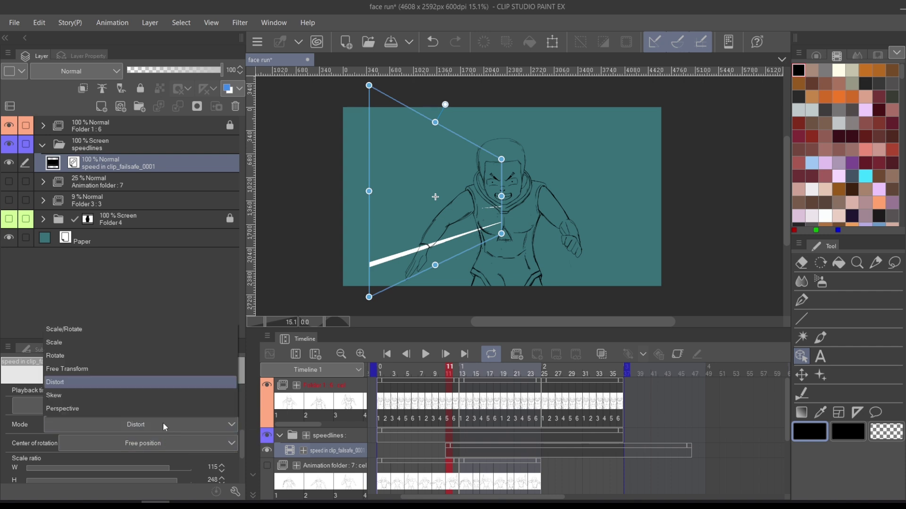
left_click(100, 339)
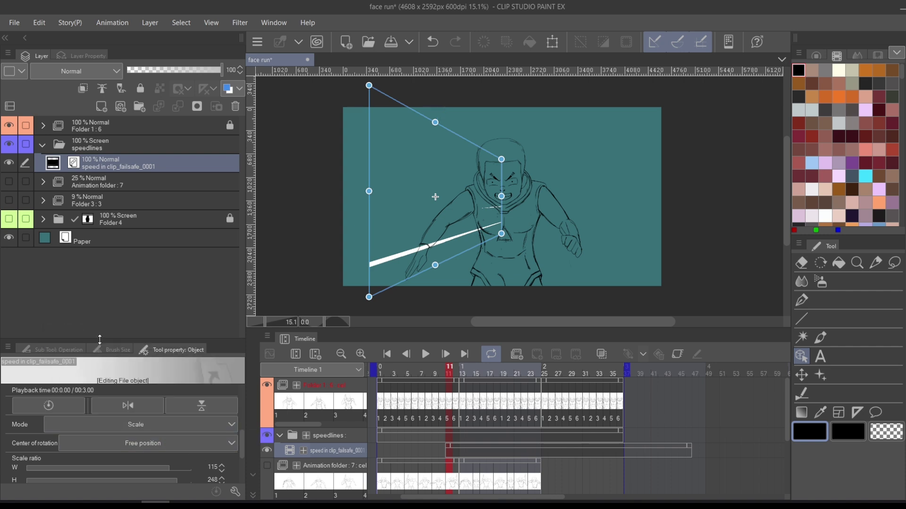
left_click_drag(369, 192, 334, 206)
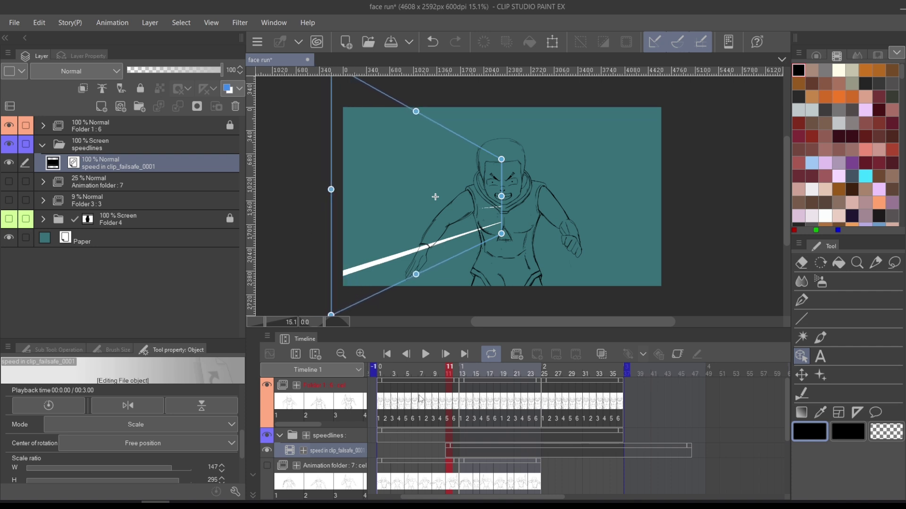
left_click(101, 425)
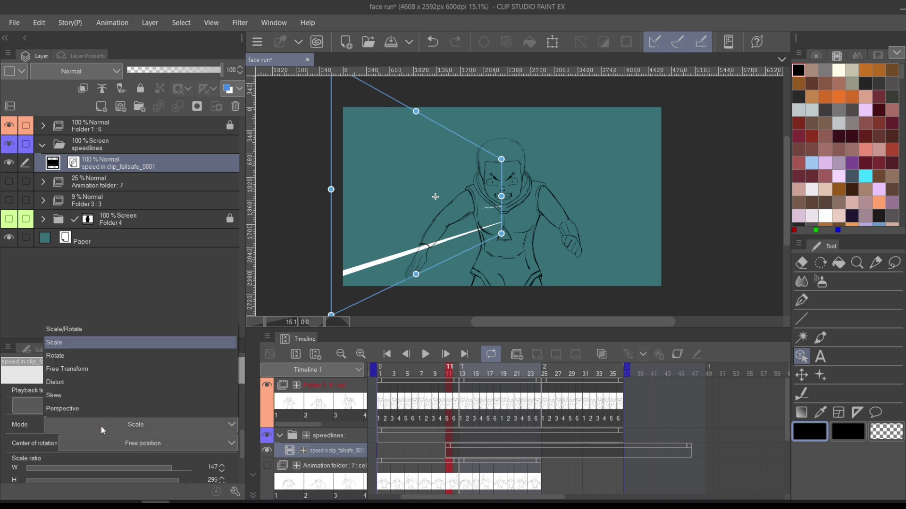
left_click(105, 387)
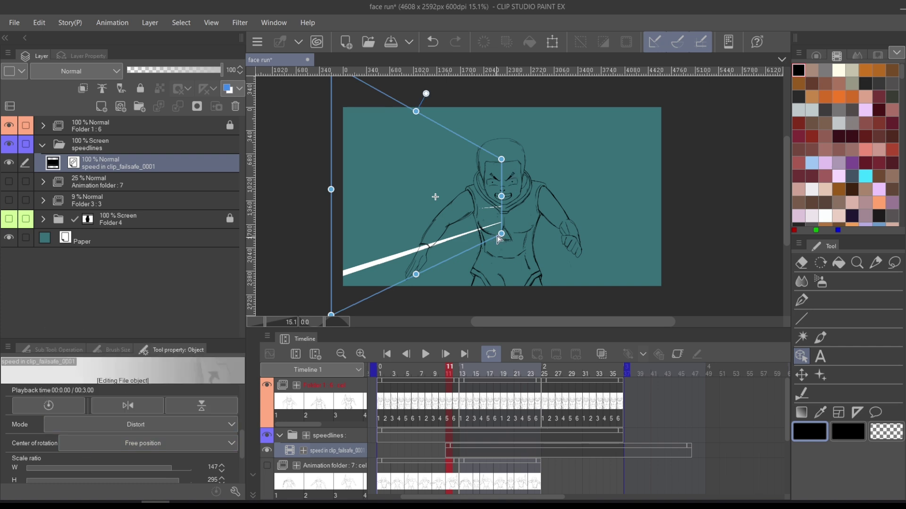
left_click_drag(501, 234, 502, 224)
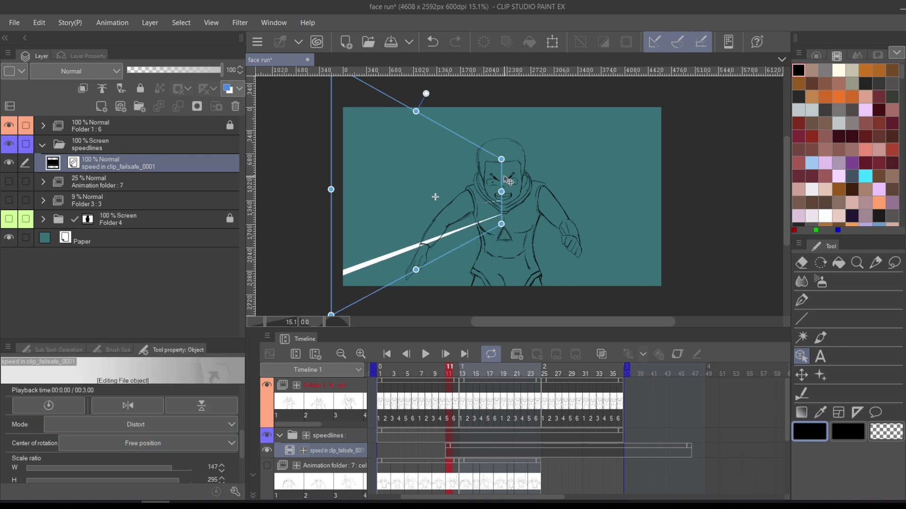
left_click_drag(501, 160, 501, 162)
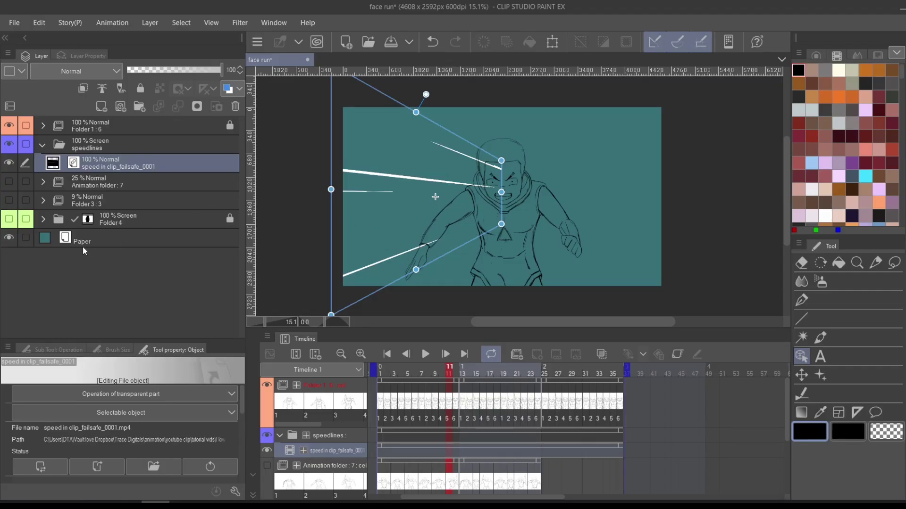
Duplicate the speed-line clip, flip the copy horizontally, and move it to the right side
right_click(133, 166)
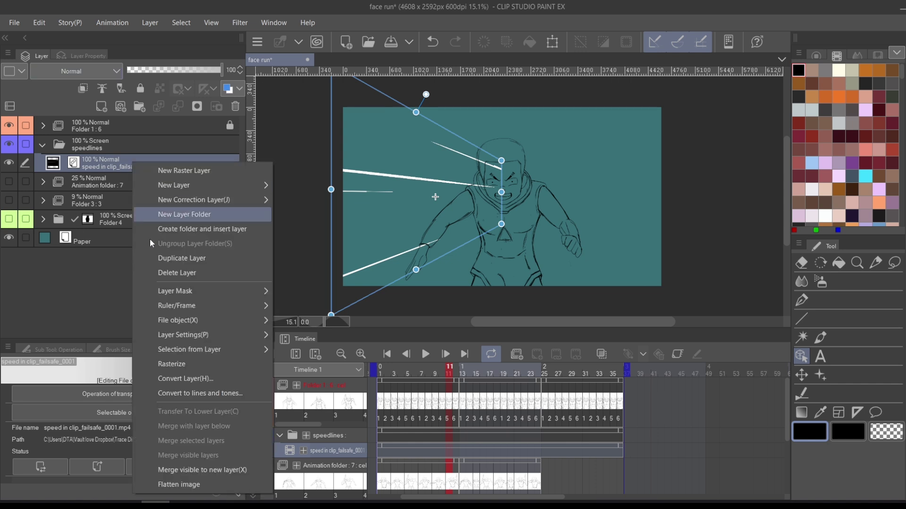
left_click(168, 258)
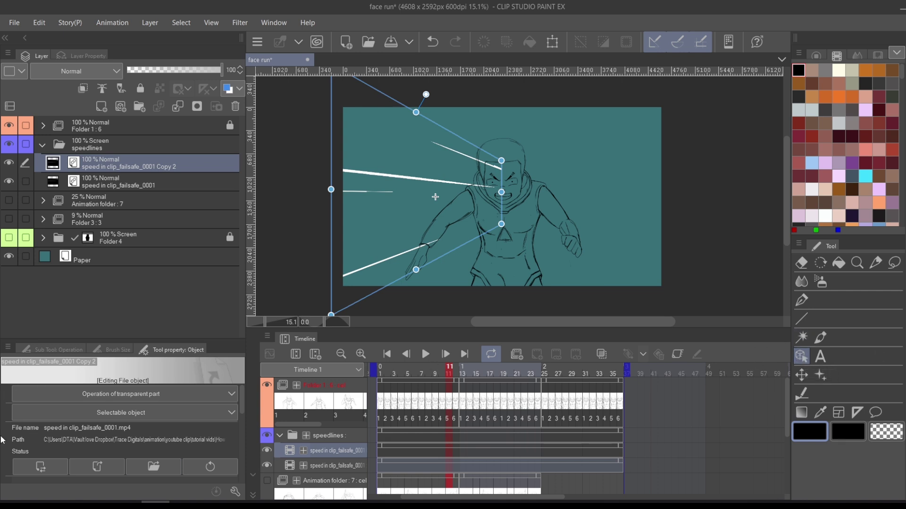
scroll(4, 439, "down", 3)
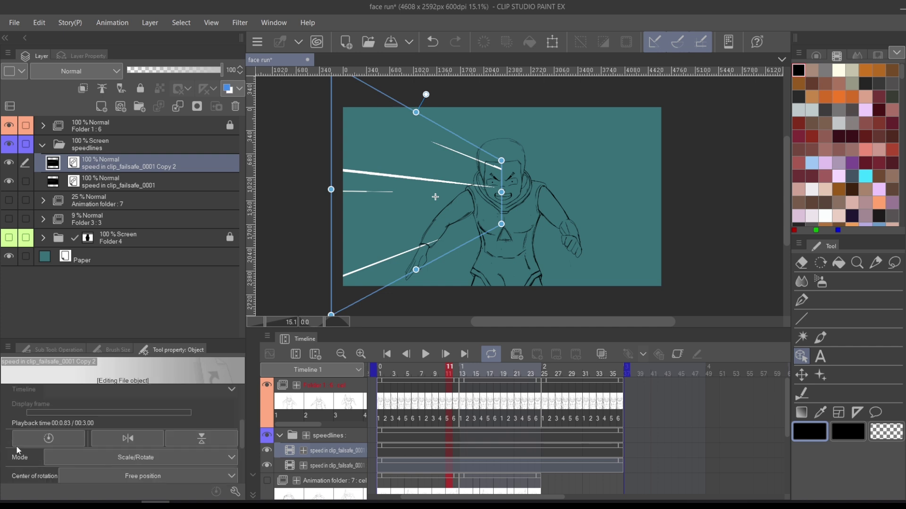
left_click(137, 439)
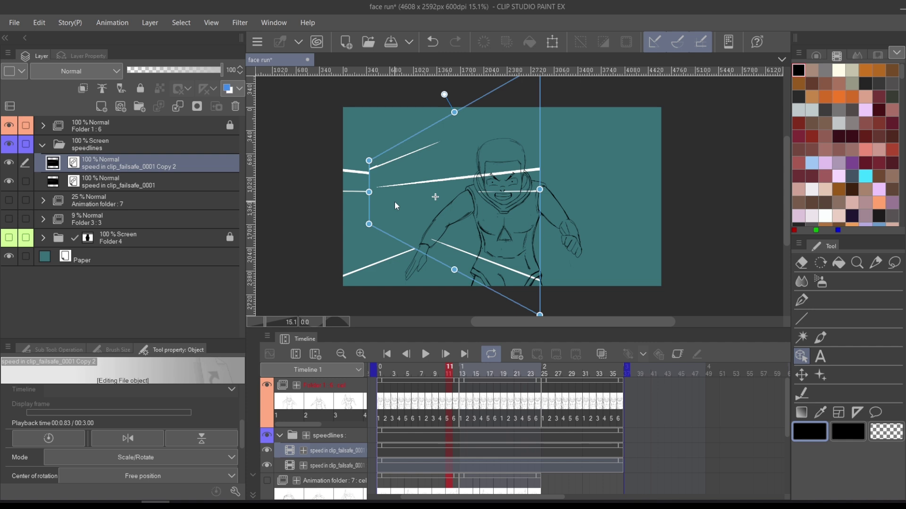
left_click_drag(389, 198, 524, 205)
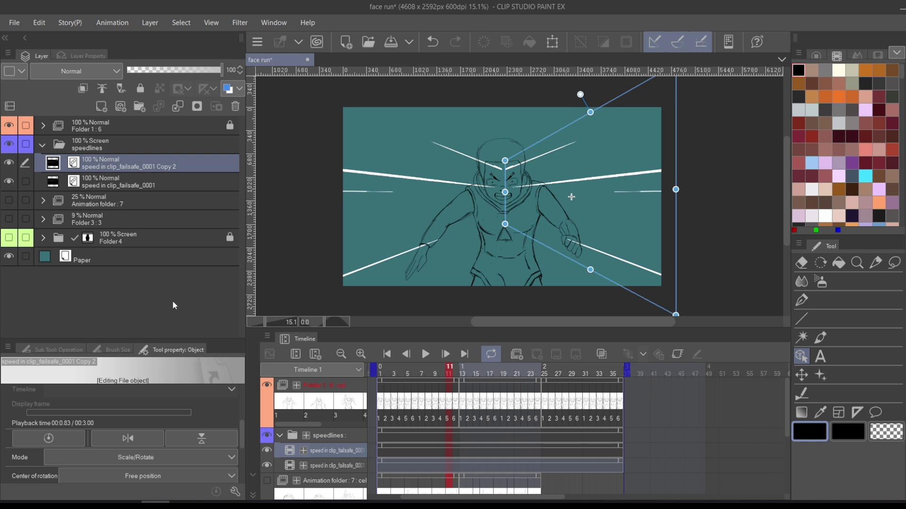
left_click(113, 143)
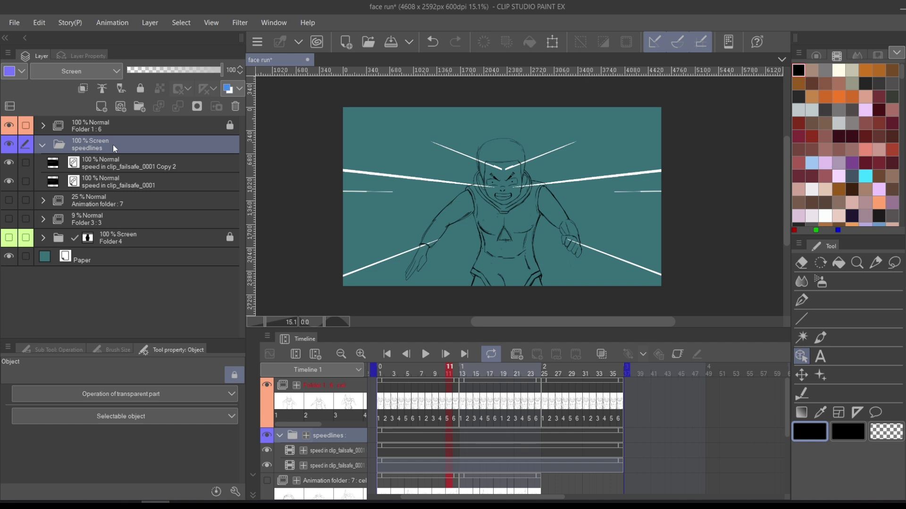
Add a layer mask to the speedlines folder and erase the line tips over the face
left_click(198, 107)
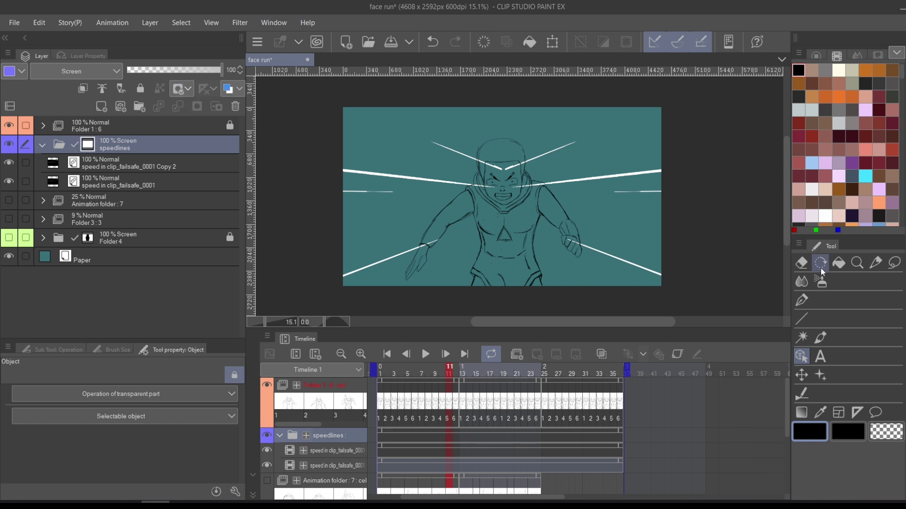
left_click(801, 262)
mouse_move(513, 180)
left_mouse_down()
mouse_move(506, 160)
mouse_move(495, 185)
mouse_move(497, 163)
mouse_move(485, 173)
mouse_move(486, 184)
mouse_move(509, 154)
mouse_move(514, 171)
left_mouse_up()
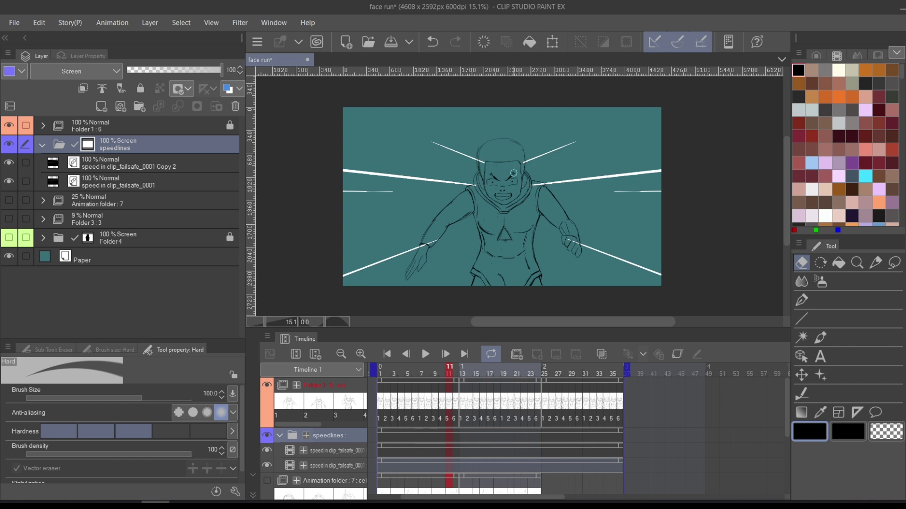